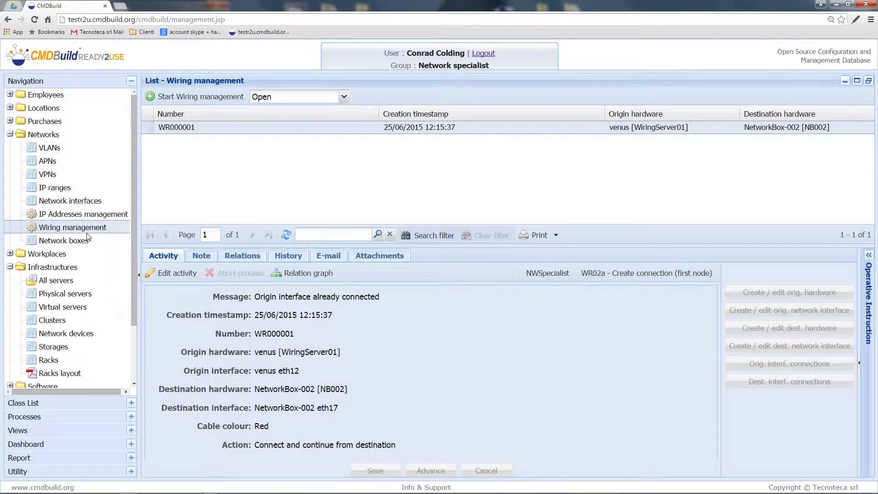
Start a new Wiring management process from the WR000001 process list.
click(213, 98)
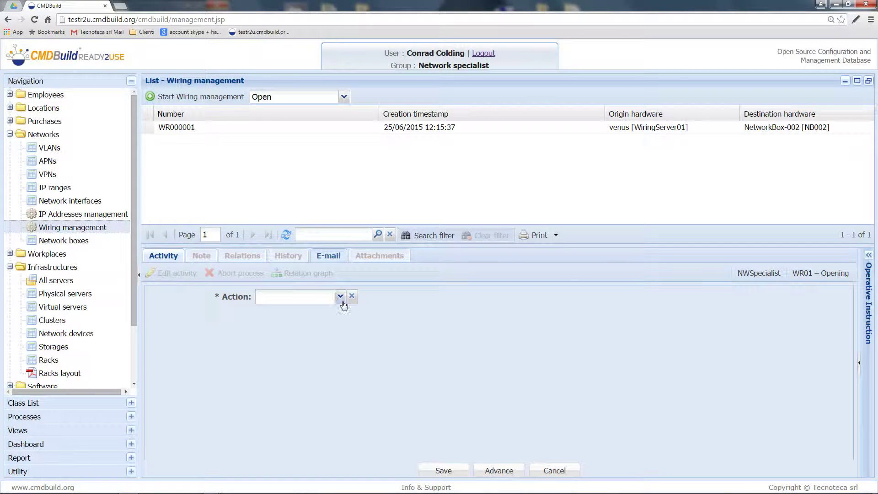
Choose Create connections as the action and advance WR000002 to the first-node step.
click(340, 297)
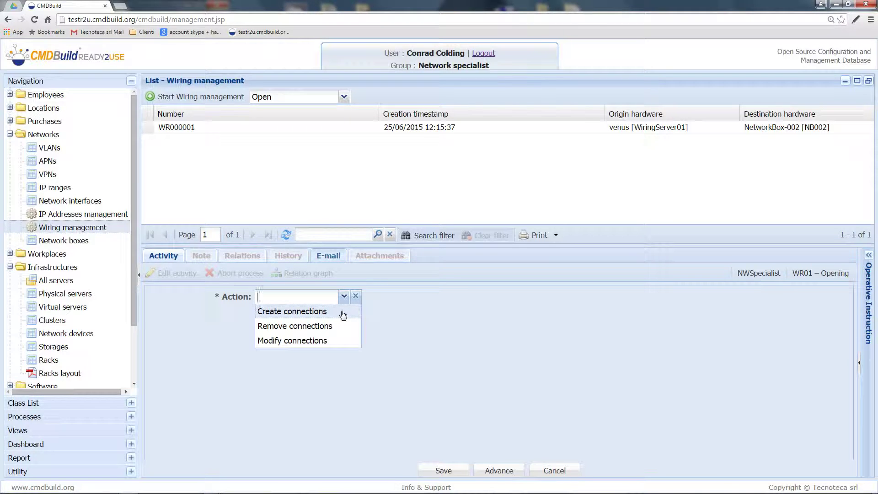
click(343, 313)
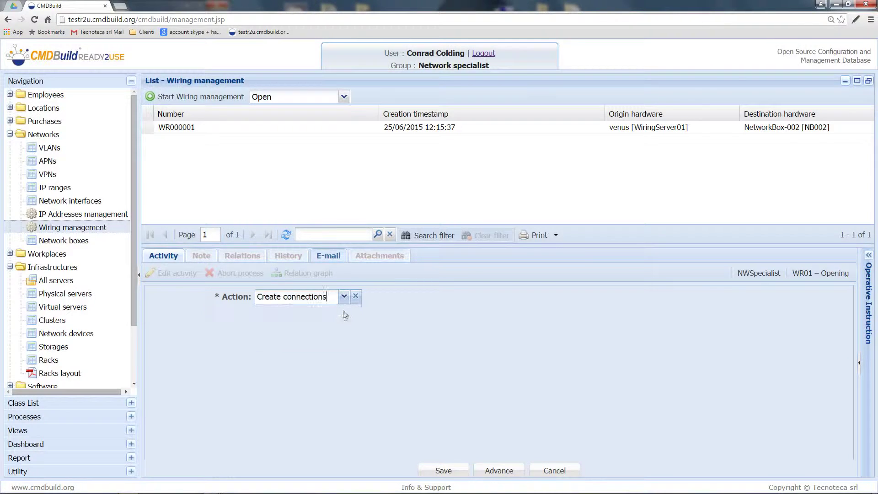
click(500, 471)
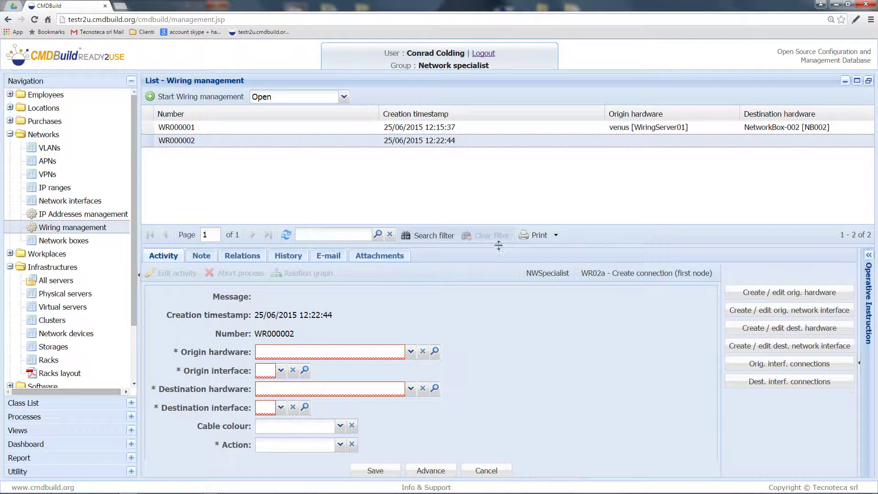
Set the origin to venus [WiringServer01], interface venus eth04.
drag(499, 246, 489, 193)
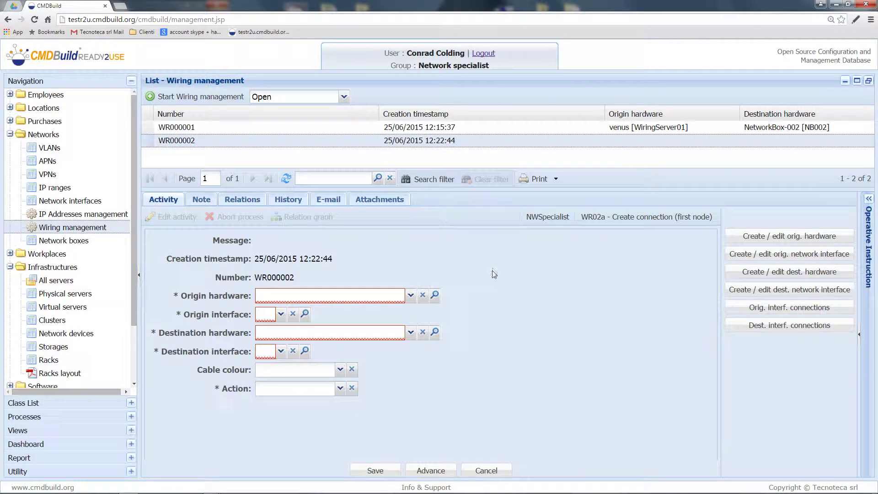
click(407, 295)
scroll(383, 234, down, 3)
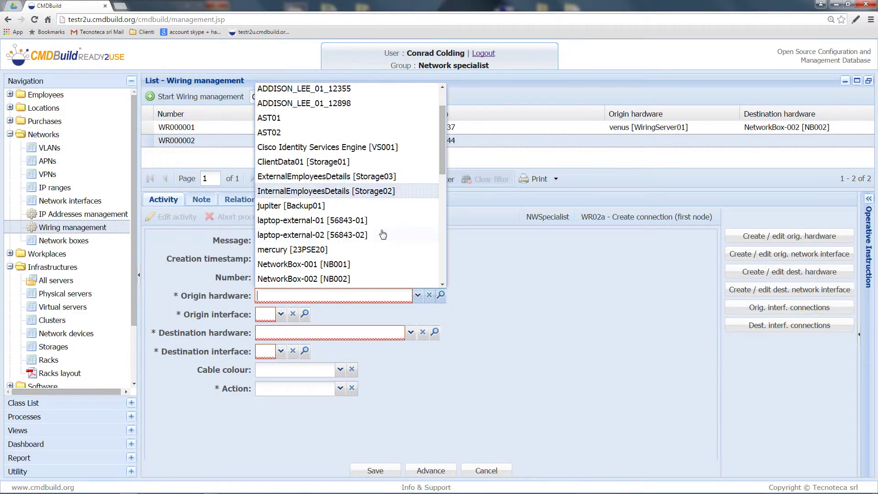
scroll(383, 234, down, 6)
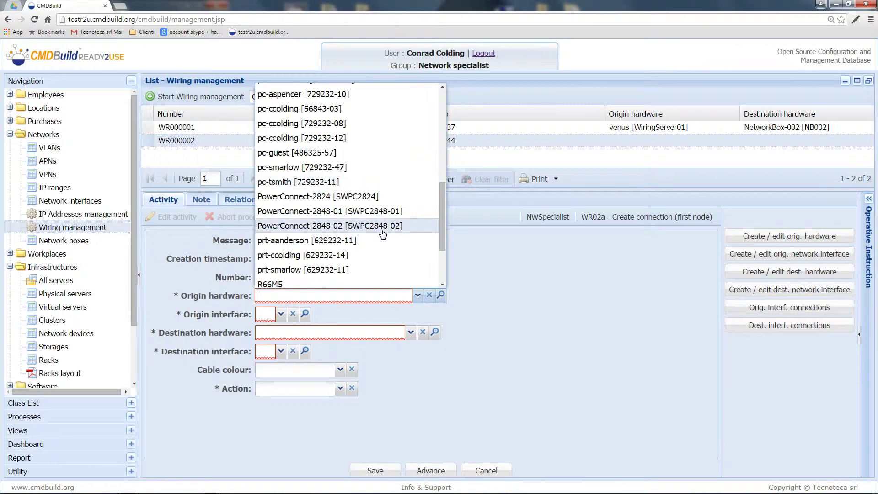
click(378, 267)
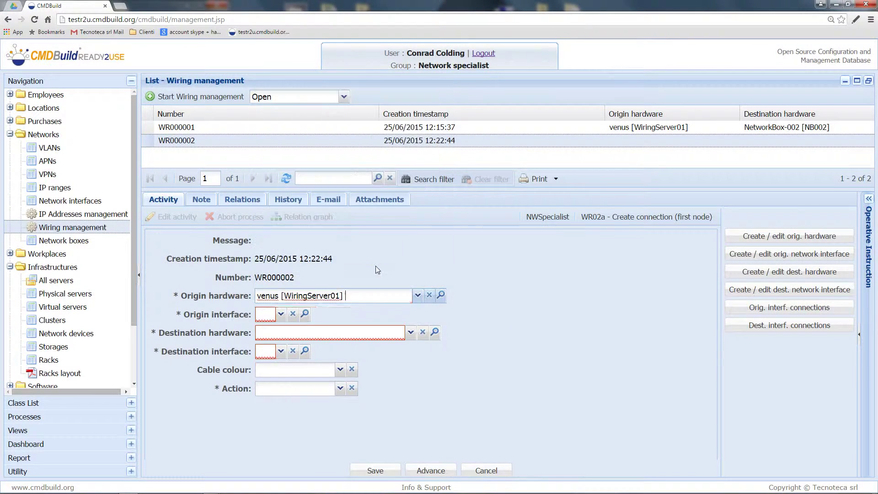
click(322, 316)
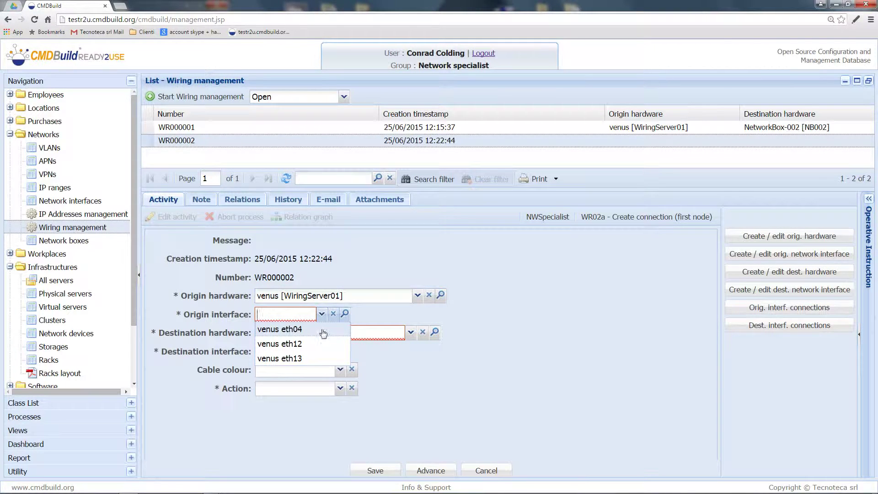
click(324, 331)
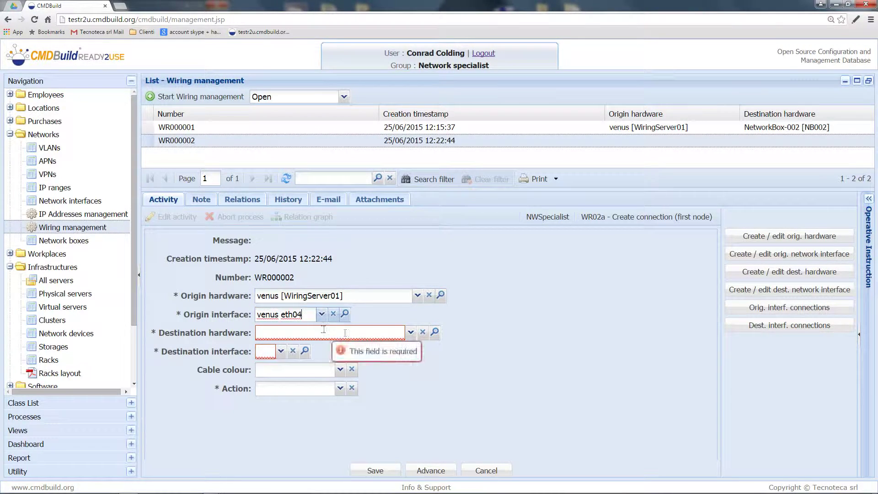
Set the destination to NetworkBox-002 [NB002] eth17 with a Red cable.
click(411, 334)
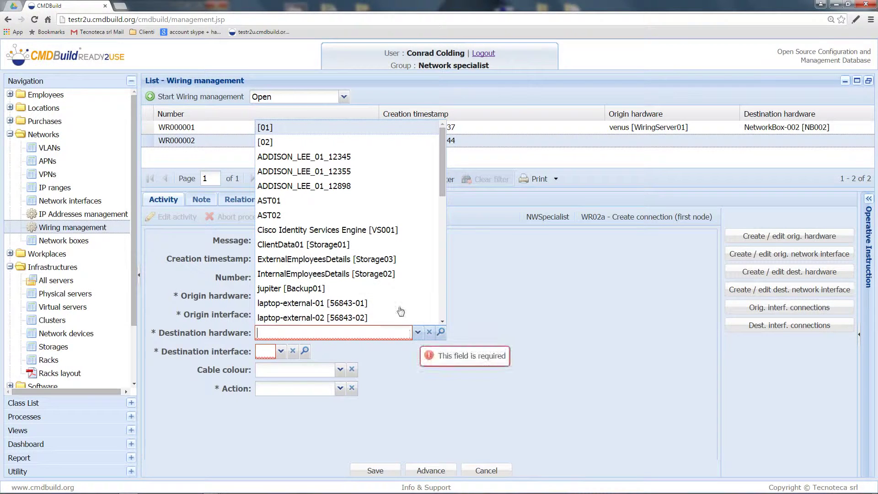
scroll(384, 257, down, 3)
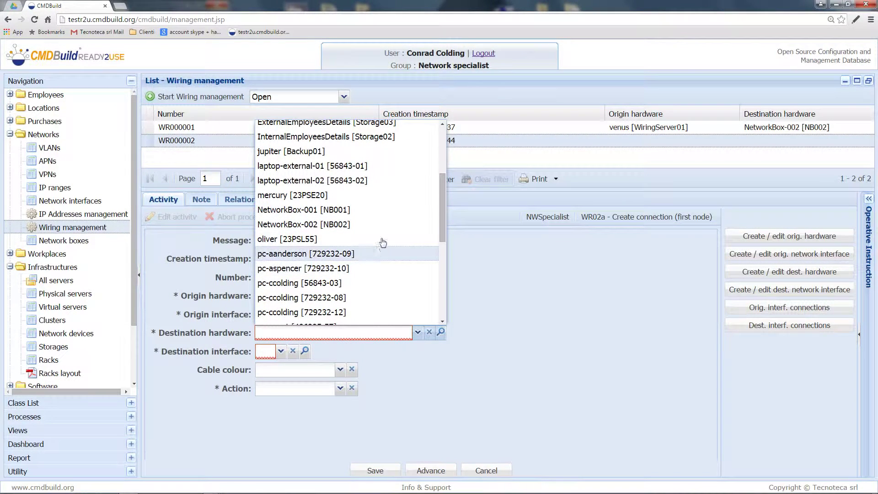
click(382, 227)
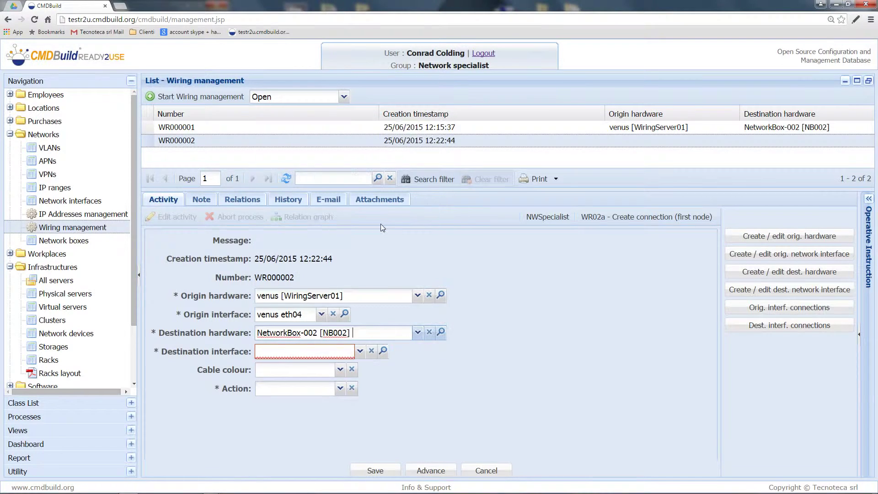
click(360, 352)
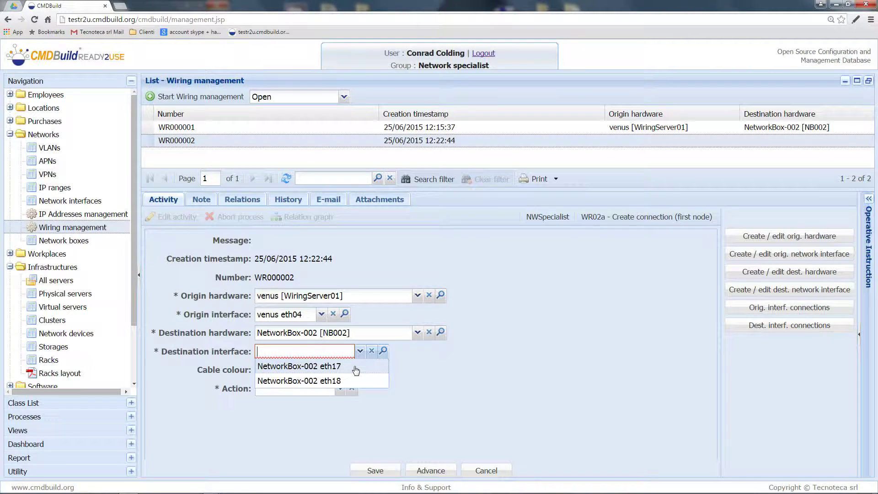
click(356, 368)
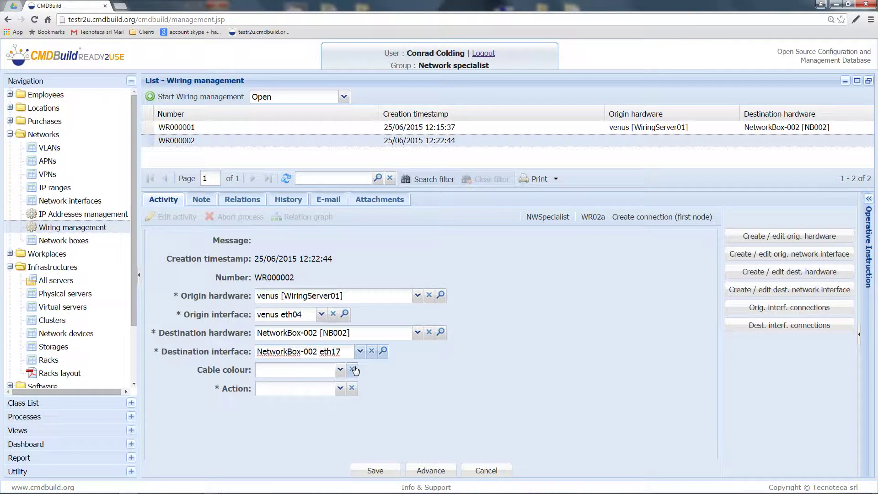
click(341, 370)
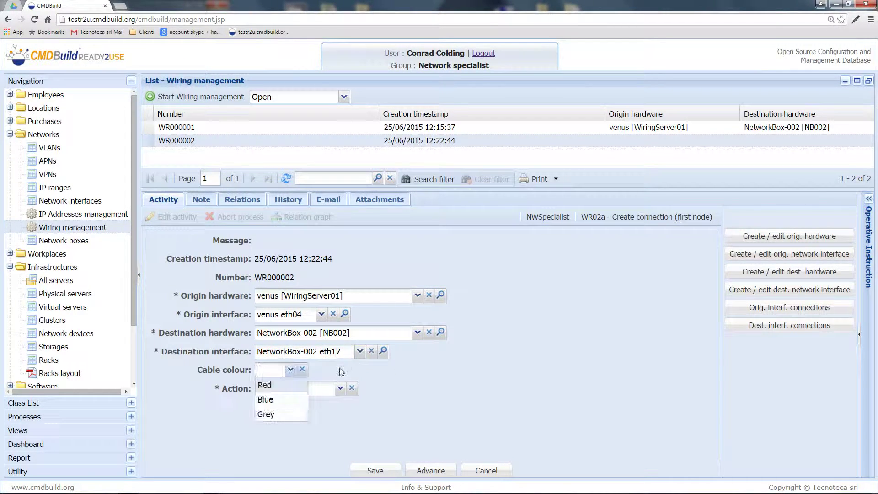
click(277, 384)
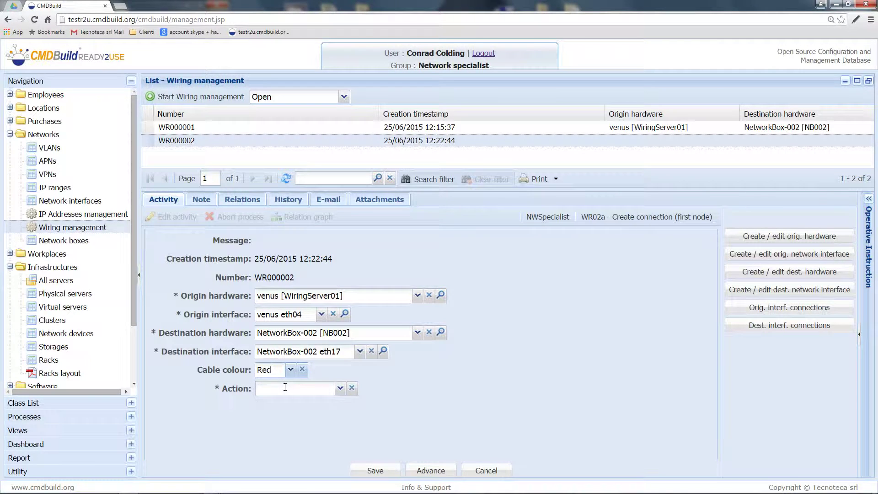
click(339, 389)
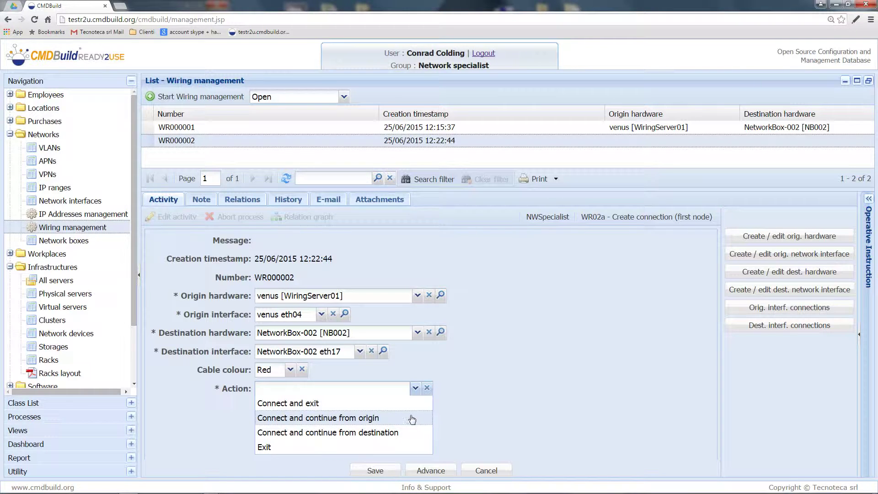
Set the action to Connect and exit and view the venus eth04 origin interface card.
click(402, 407)
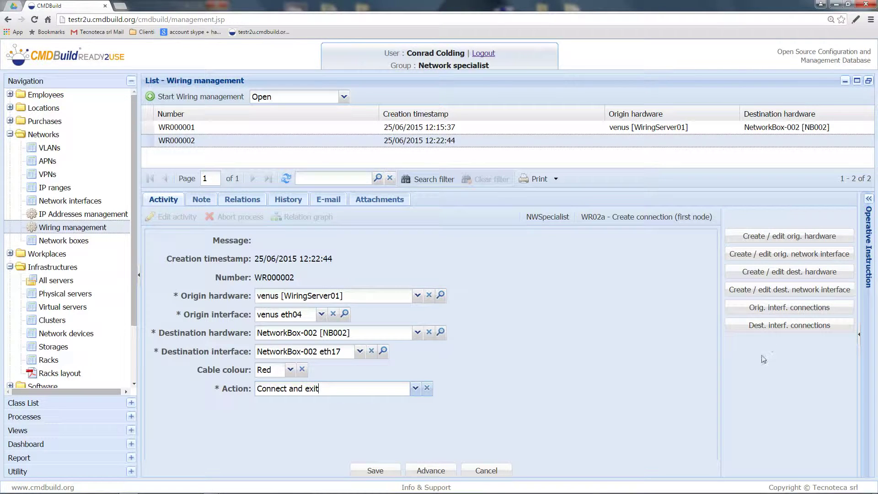
click(767, 257)
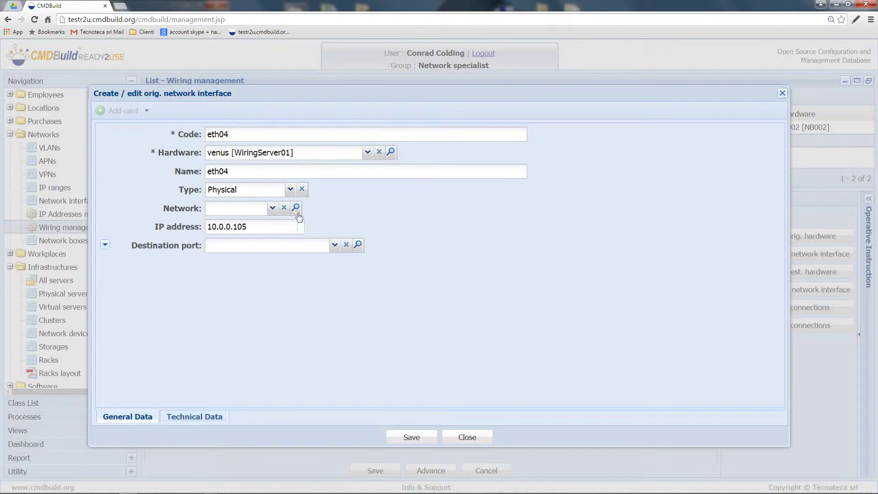
Check the NetworkBox-002 eth17 destination interface card, which links to PowerConnect-2848-01 eth16.
click(476, 440)
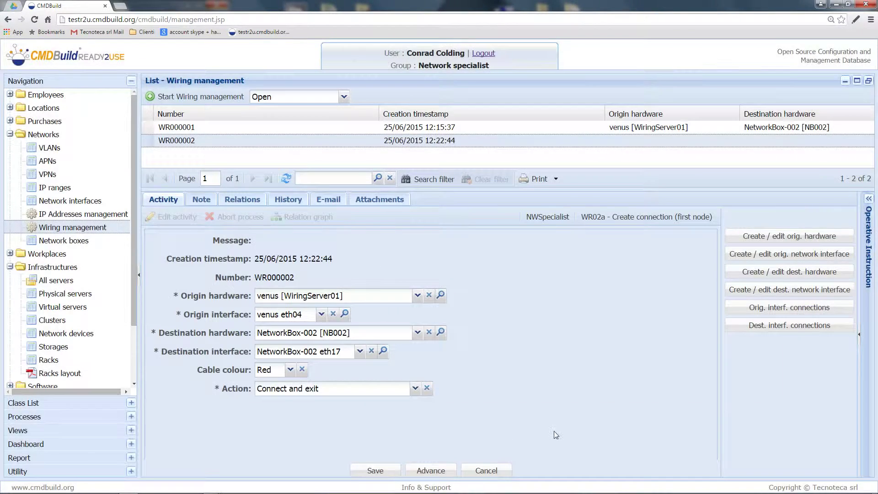
click(759, 292)
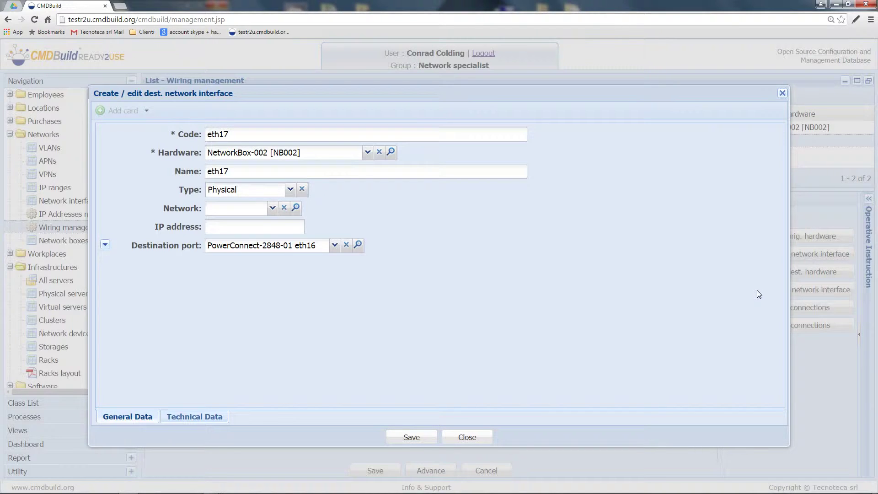
click(476, 435)
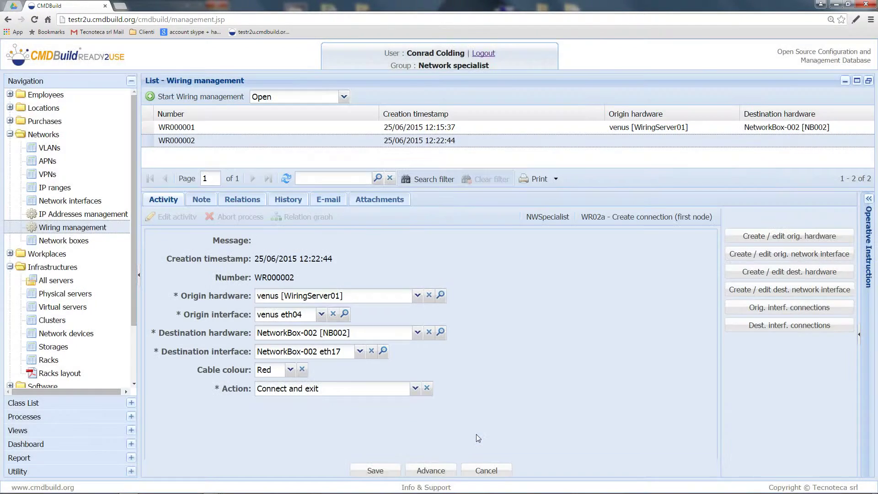
Review the origin interface's existing connections, including the linked eth05 details.
click(768, 308)
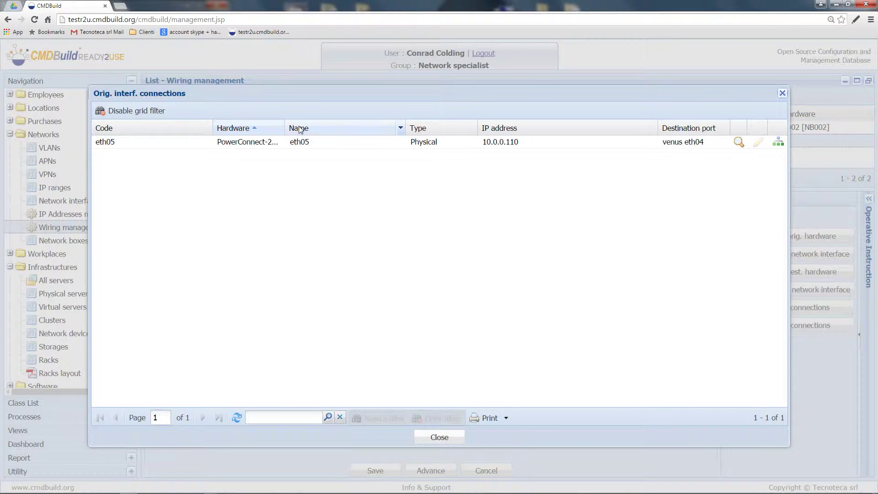
drag(285, 130, 324, 131)
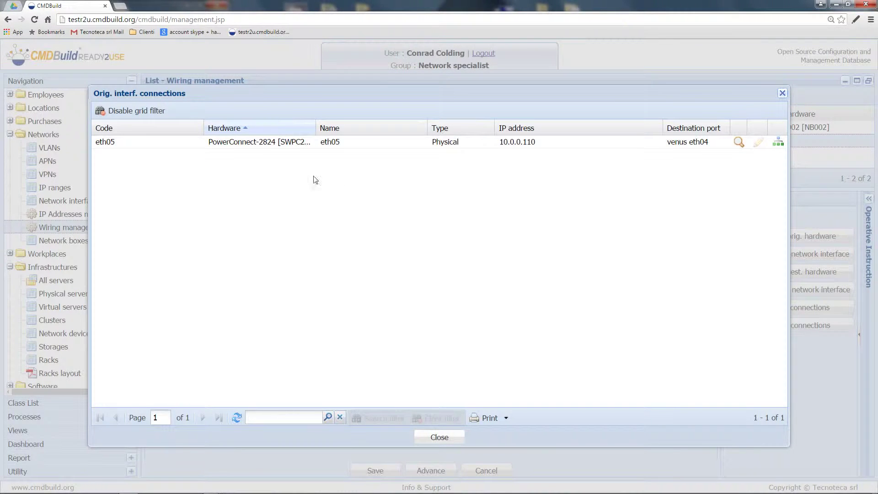
click(738, 142)
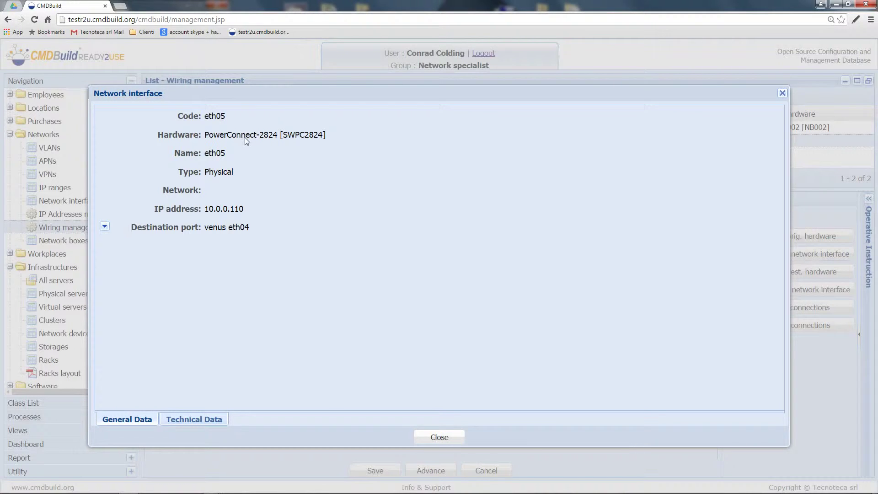
click(438, 437)
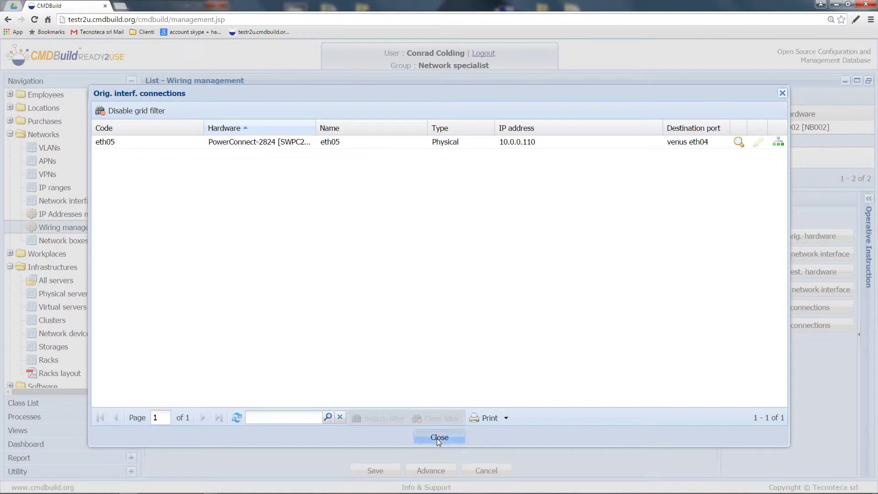
click(438, 437)
Review the destination interface's connections, including eth16 details, then submit the step.
click(754, 327)
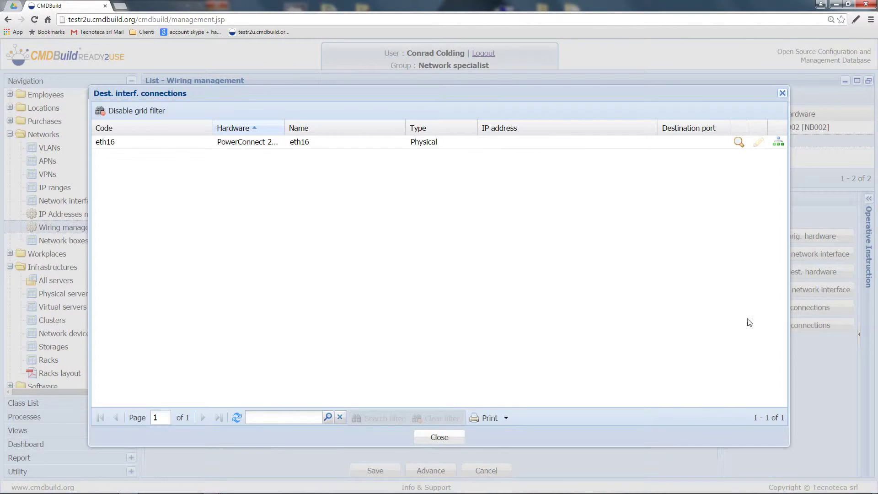
click(740, 144)
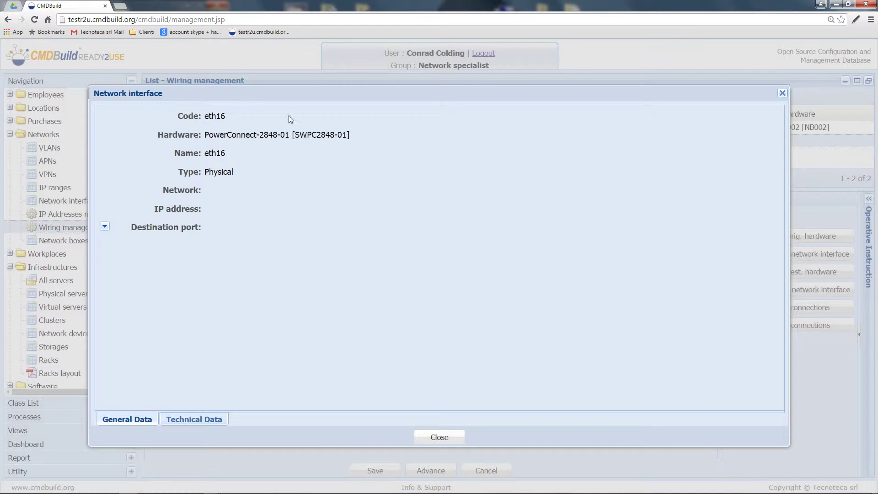
click(452, 438)
click(435, 438)
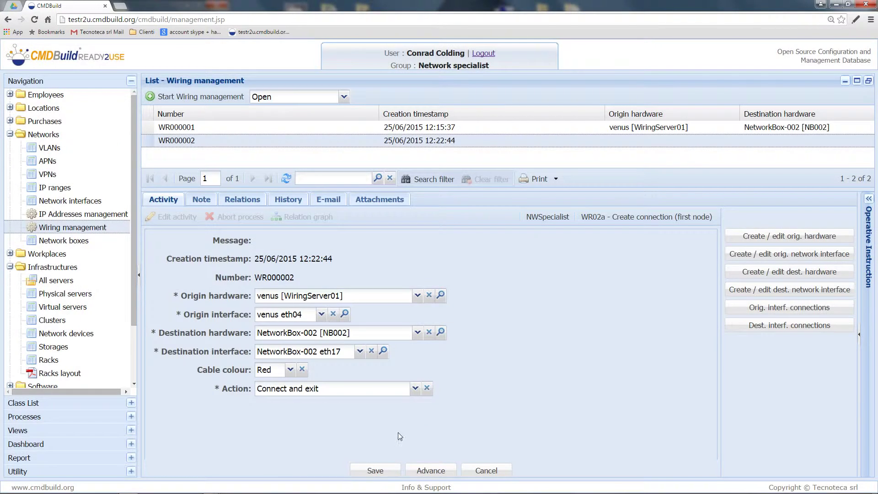
click(432, 469)
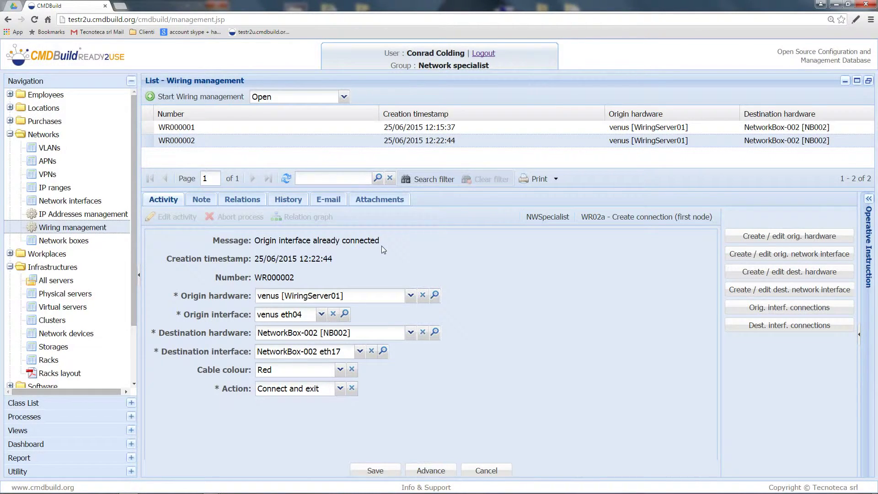
Switch the origin interface to venus eth13 and confirm it has no connections.
click(322, 316)
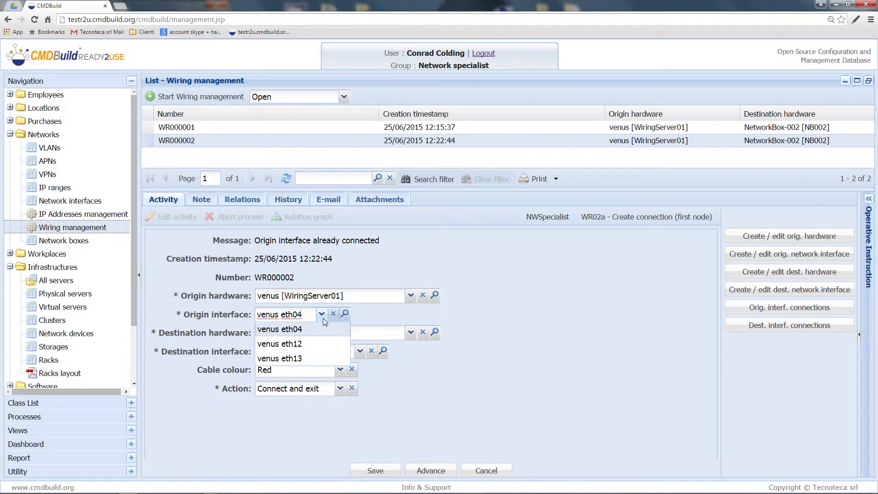
click(328, 355)
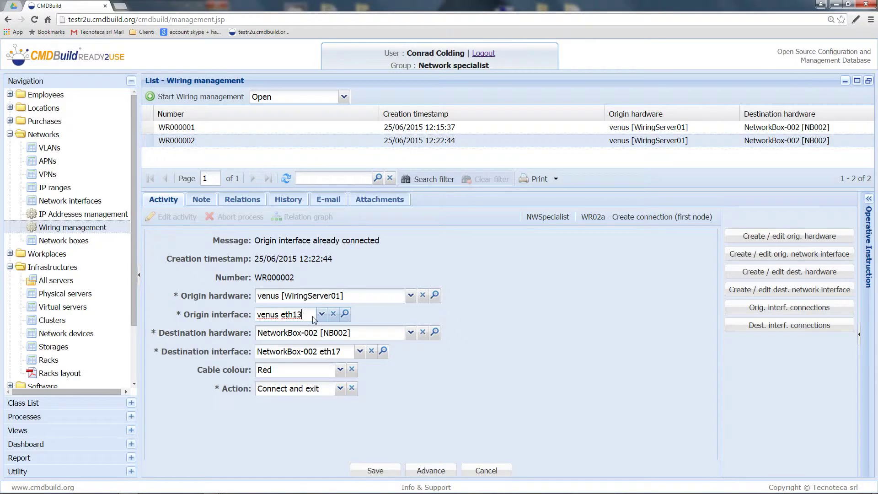
click(751, 309)
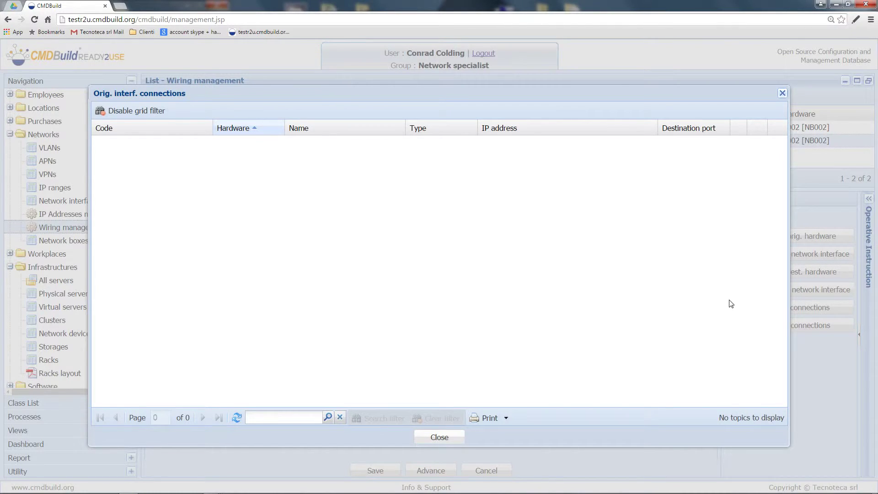
click(454, 437)
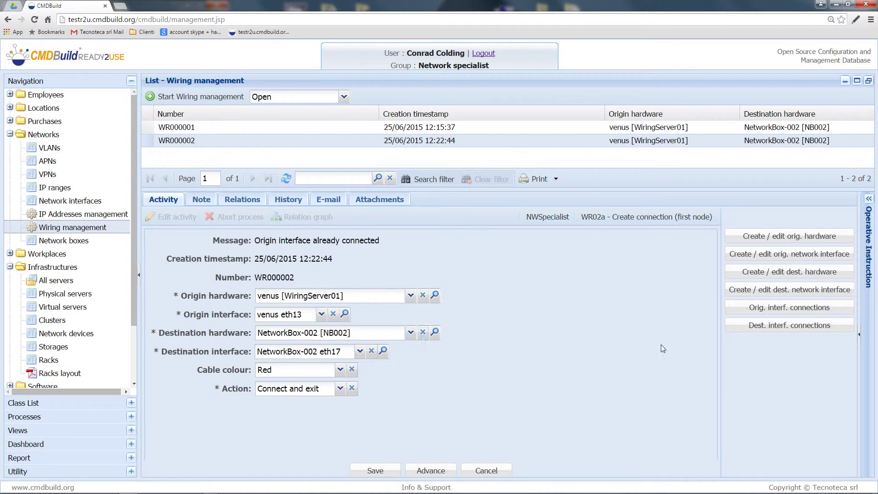
click(765, 327)
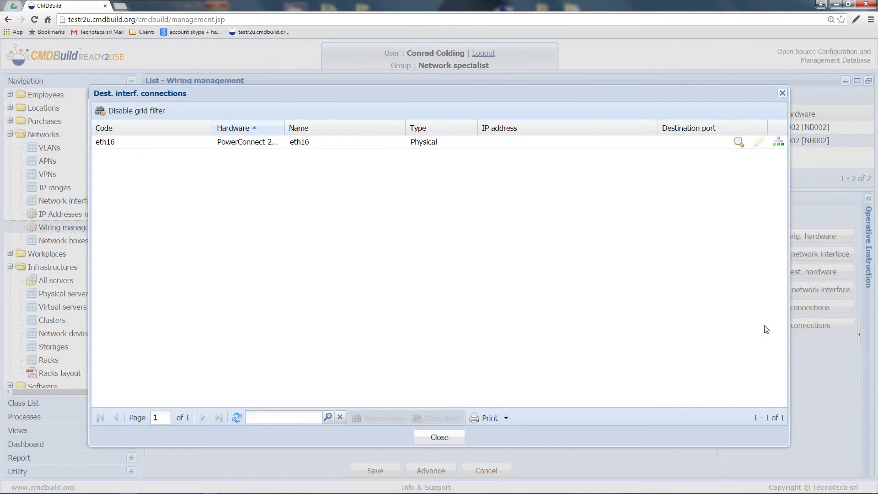
click(443, 437)
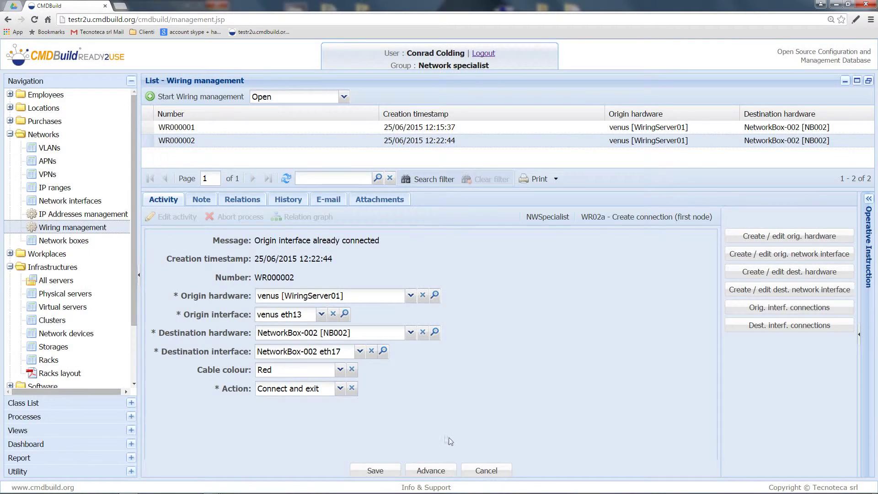
Set the destination to NetworkBox-001 [NB001] eth20 and confirm it has no connections.
click(414, 333)
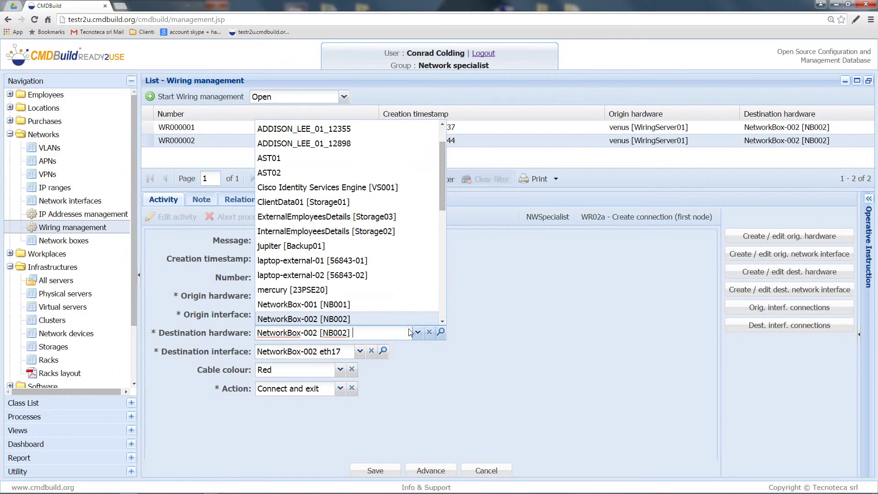
click(370, 303)
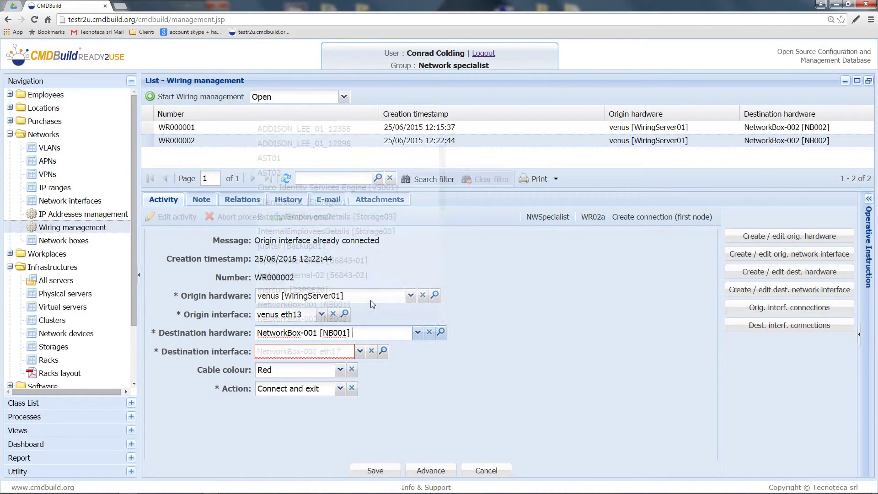
click(359, 351)
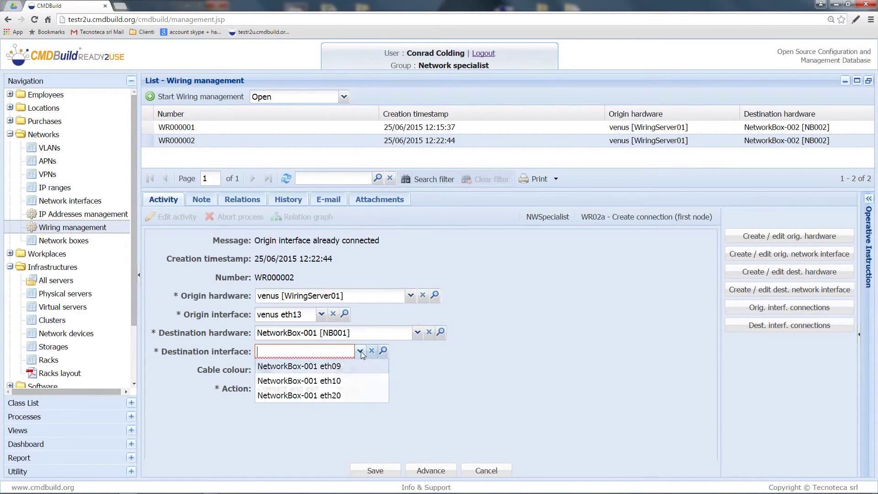
click(356, 396)
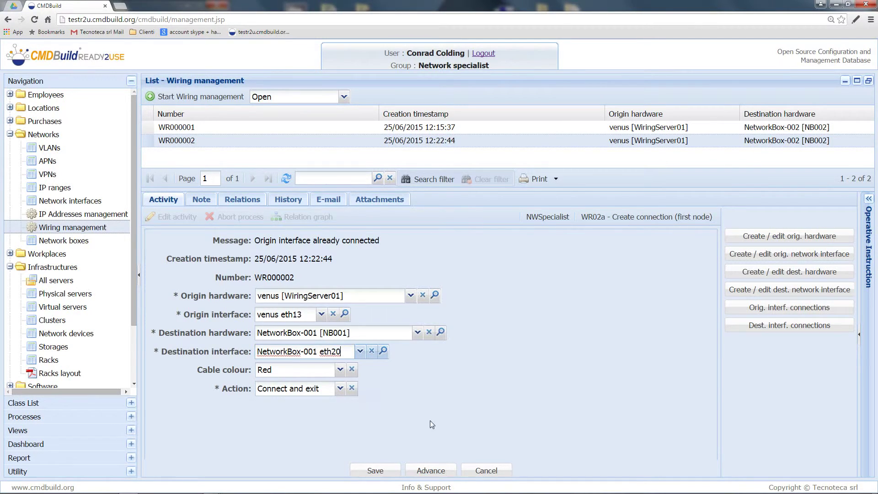
click(752, 325)
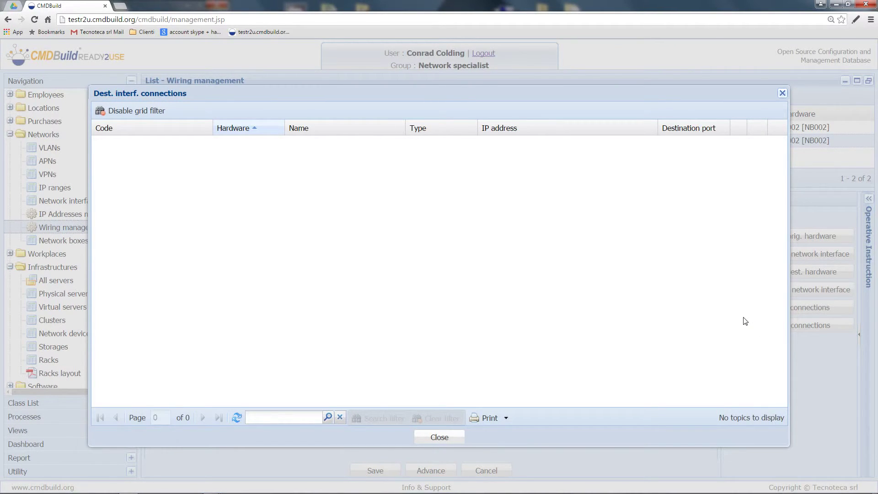
click(440, 438)
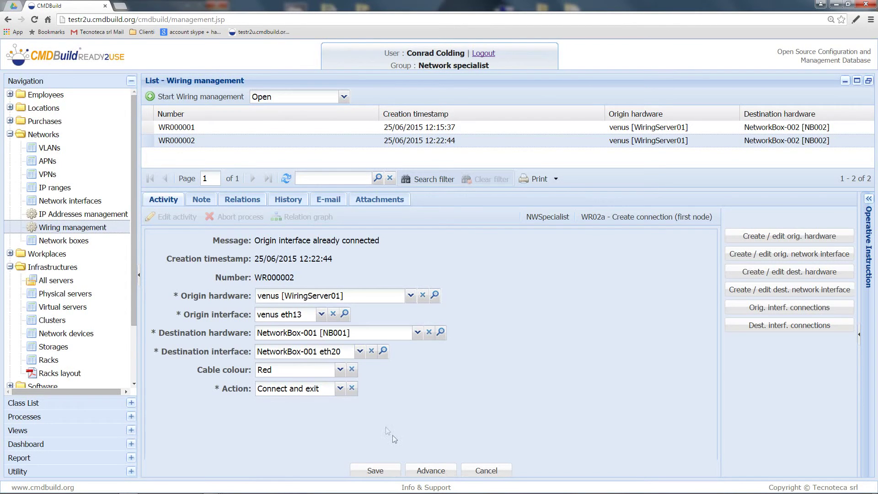
Submit the venus eth13 to NetworkBox-001 eth20 Red wiring step.
click(433, 470)
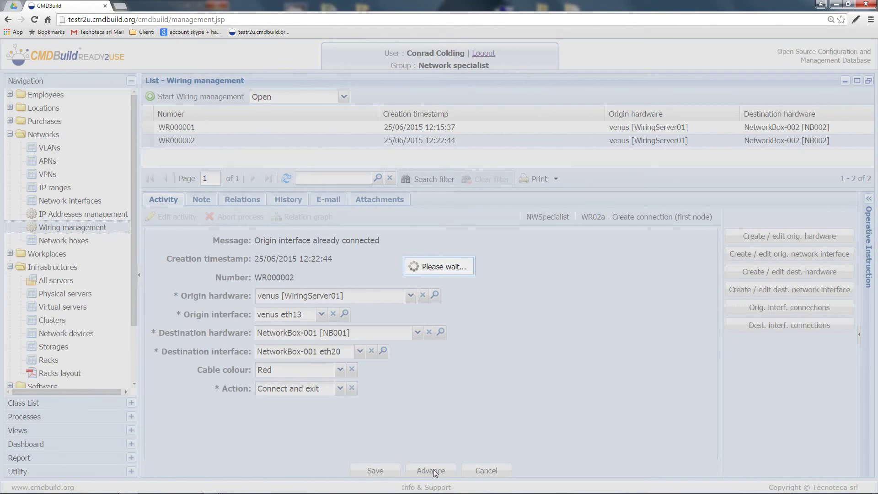